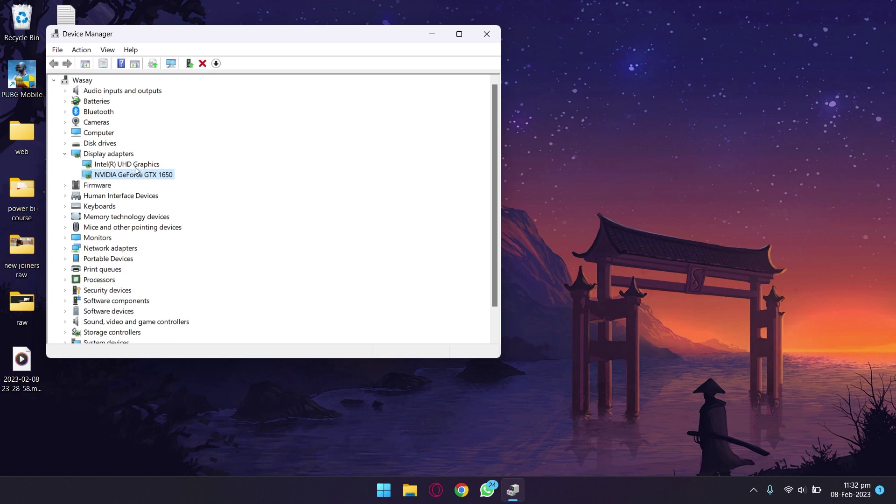
# Disable the Intel(R) UHD Graphics display adapter, confirm it, and close Device Manager.
pyautogui.click(129, 164)
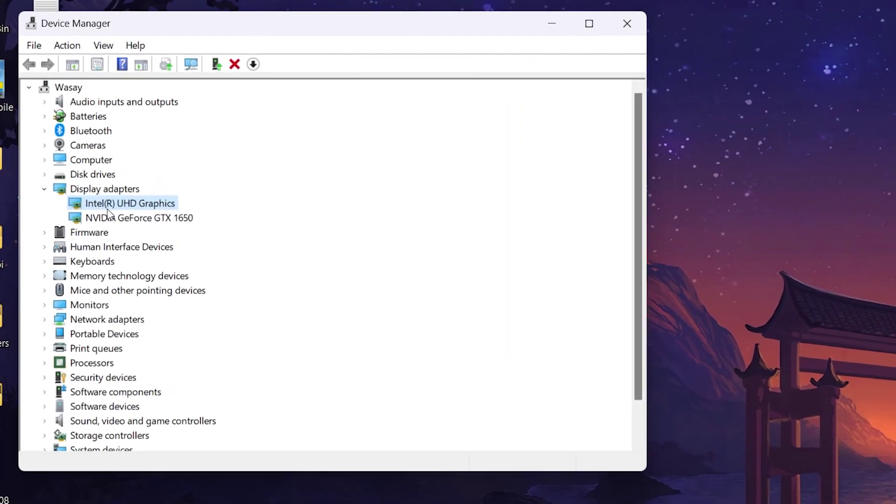
pyautogui.rightClick(115, 222)
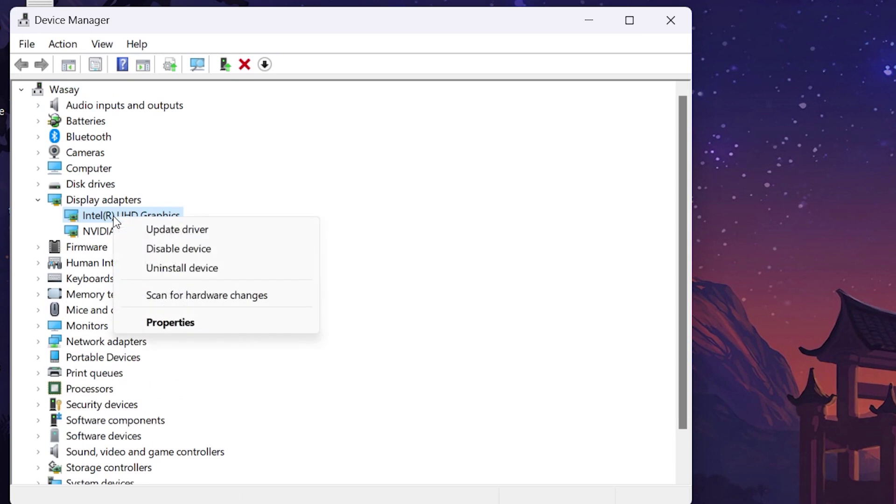
pyautogui.click(180, 250)
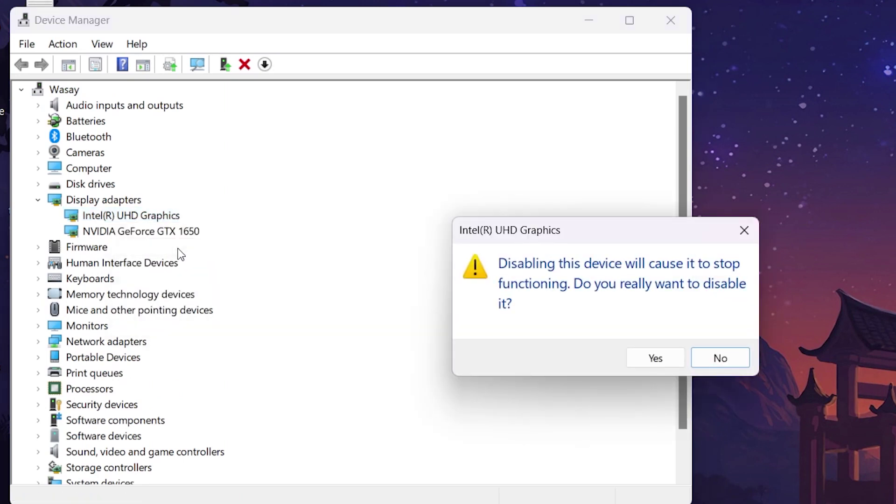
pyautogui.click(655, 358)
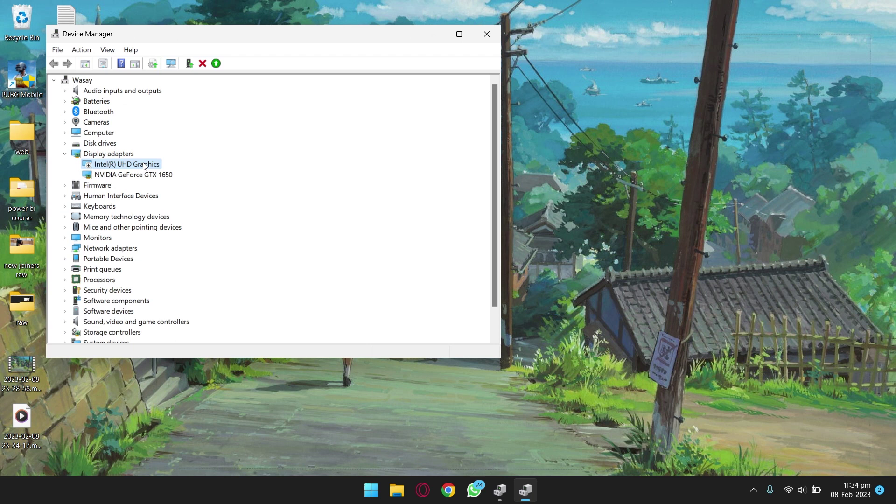
pyautogui.click(487, 34)
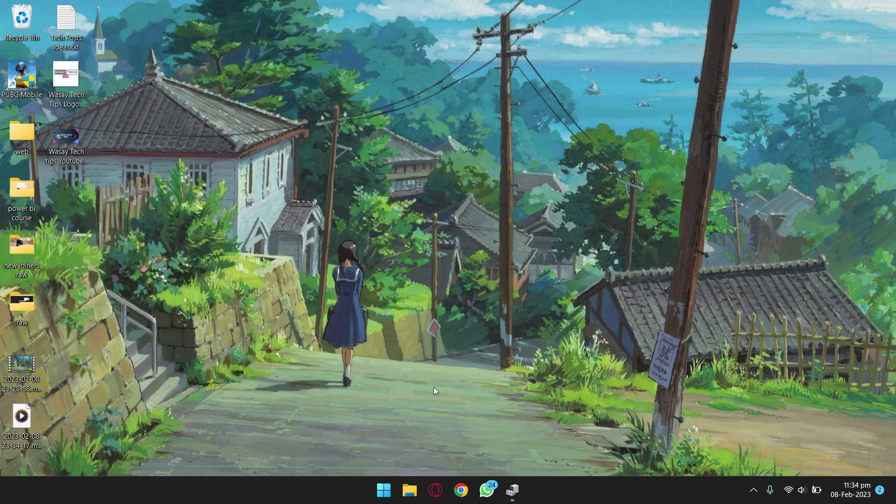
# Search Windows for "gra" and open the Graphics settings page.
pyautogui.click(384, 485)
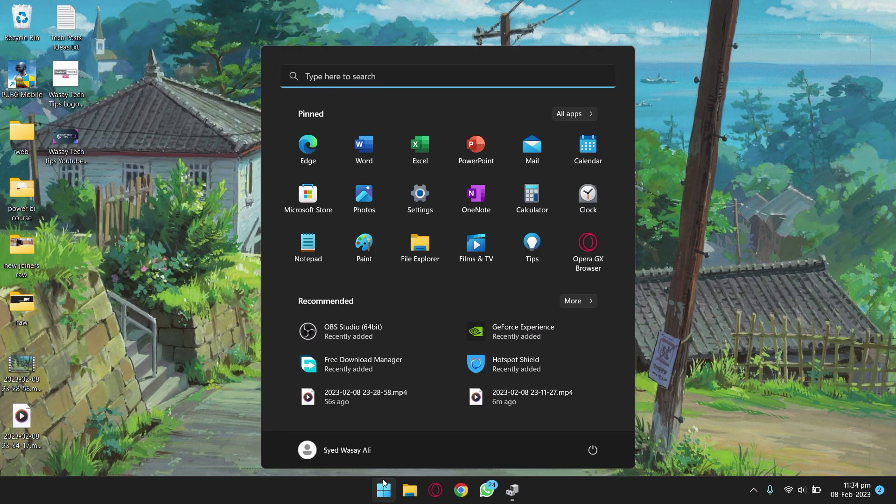
pyautogui.write('gra')
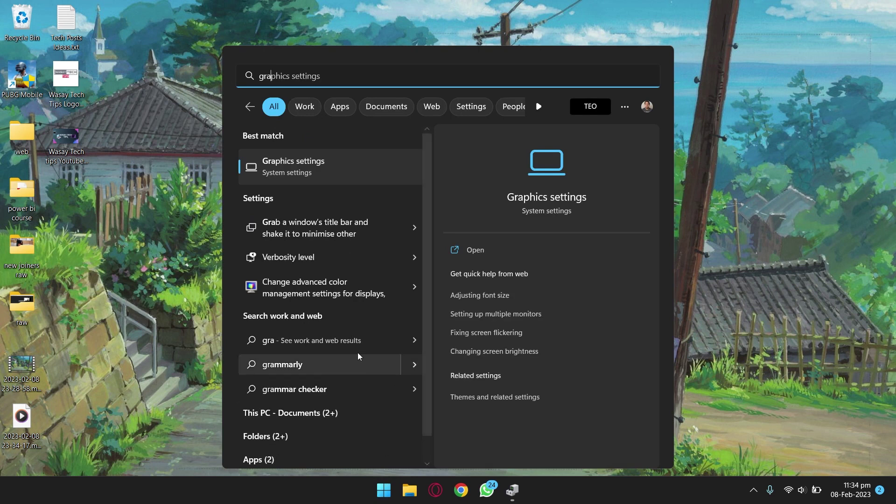
pyautogui.click(298, 161)
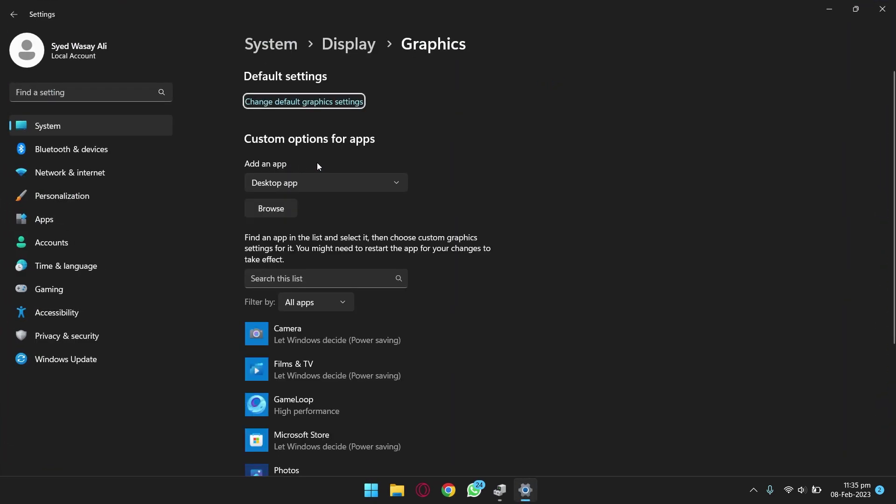
# Add Adobe Premiere Pro.exe from C:\Program Files\Adobe\Adobe Premiere Pro 2023 to the apps with custom graphics options.
pyautogui.click(276, 210)
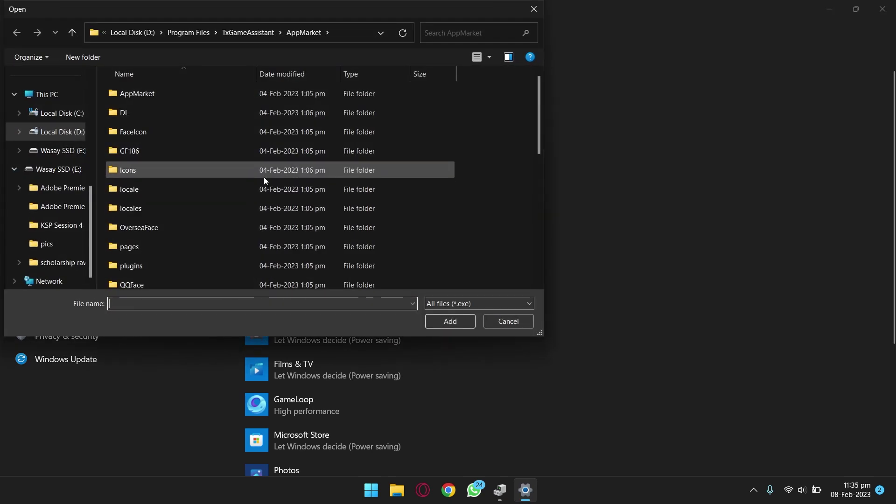
pyautogui.scroll(2, 70, 187)
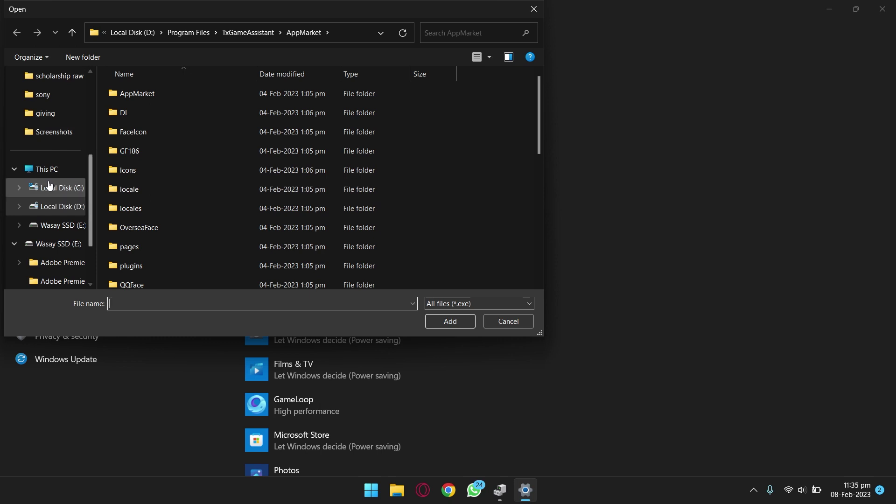
pyautogui.click(70, 186)
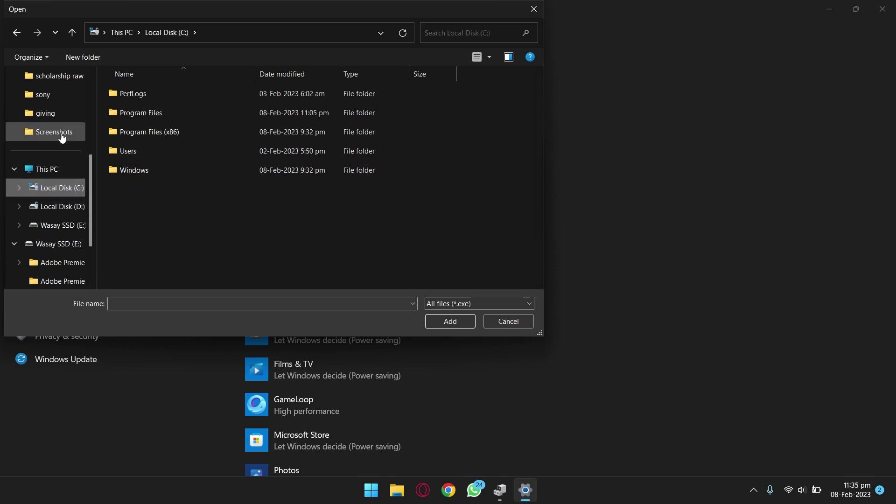
pyautogui.scroll(4, 61, 163)
pyautogui.doubleClick(157, 112)
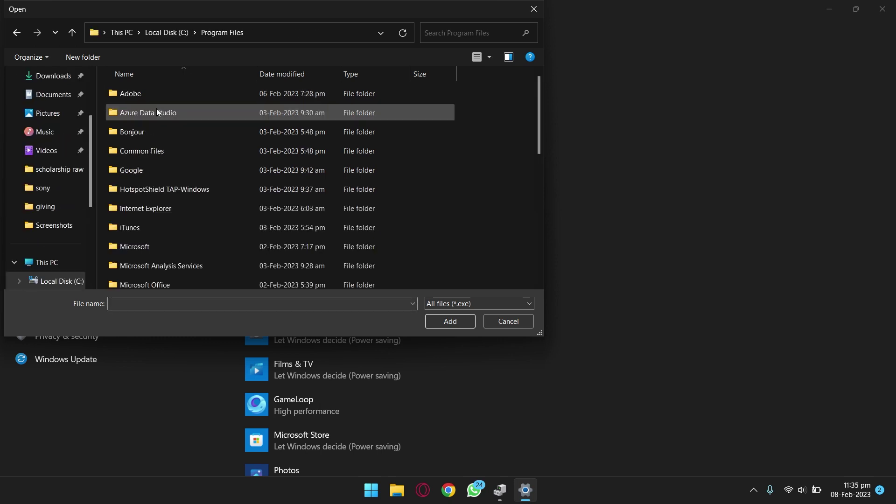
pyautogui.doubleClick(140, 96)
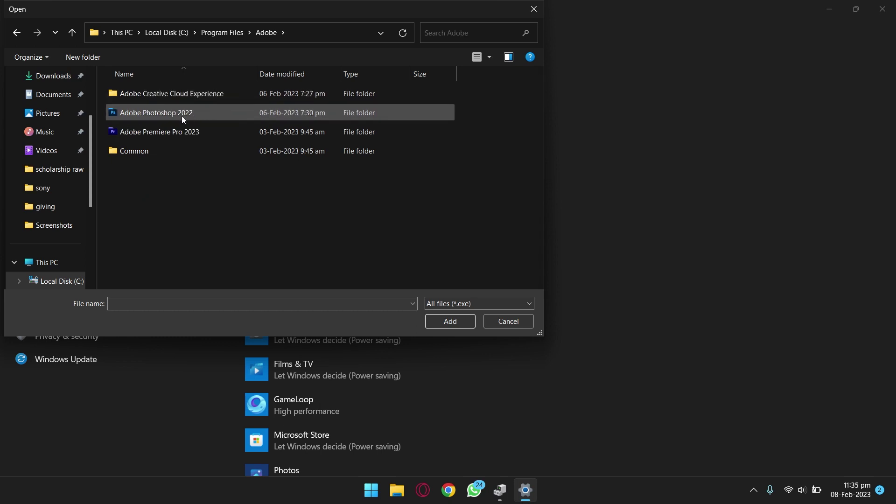
pyautogui.doubleClick(187, 132)
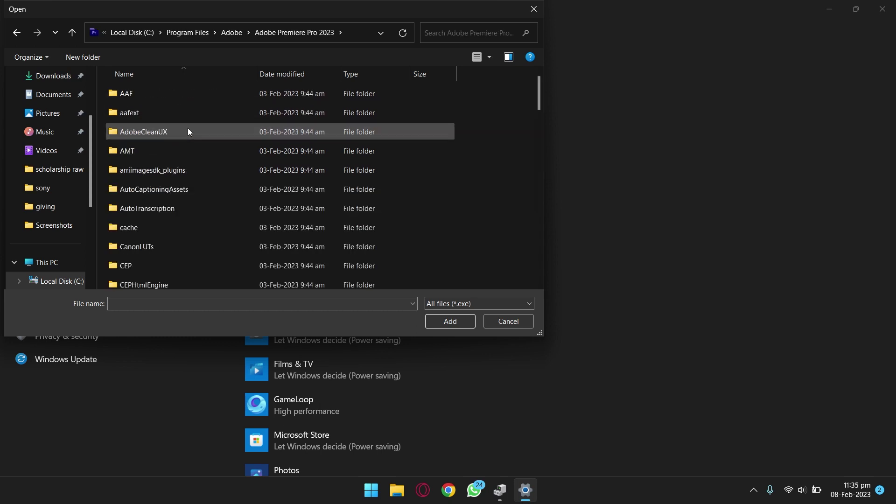
pyautogui.scroll(-15, 189, 249)
pyautogui.click(141, 227)
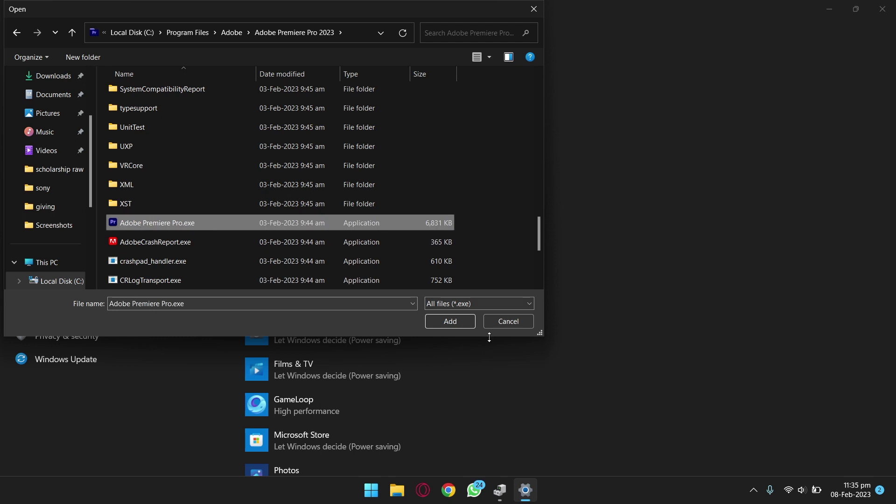
pyautogui.click(438, 324)
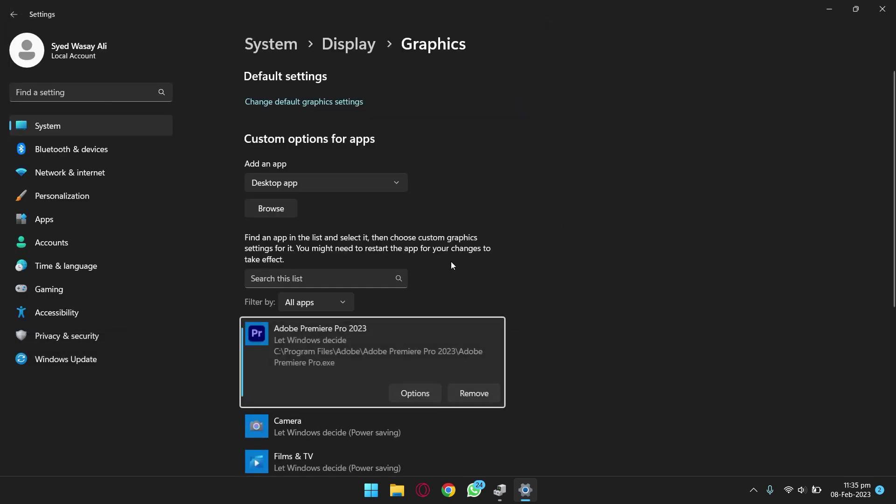
# Set the graphics preference of Adobe Premiere Pro 2023 to High performance.
pyautogui.scroll(-2, 451, 266)
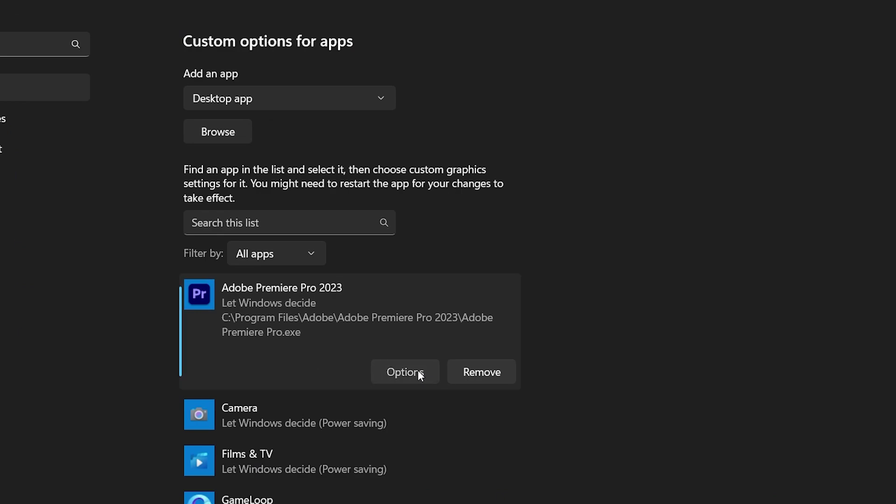
pyautogui.click(420, 373)
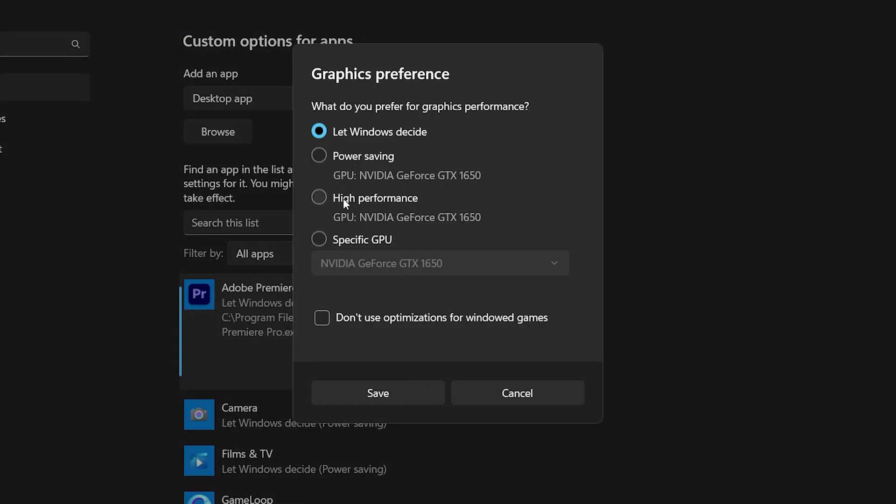
pyautogui.click(320, 199)
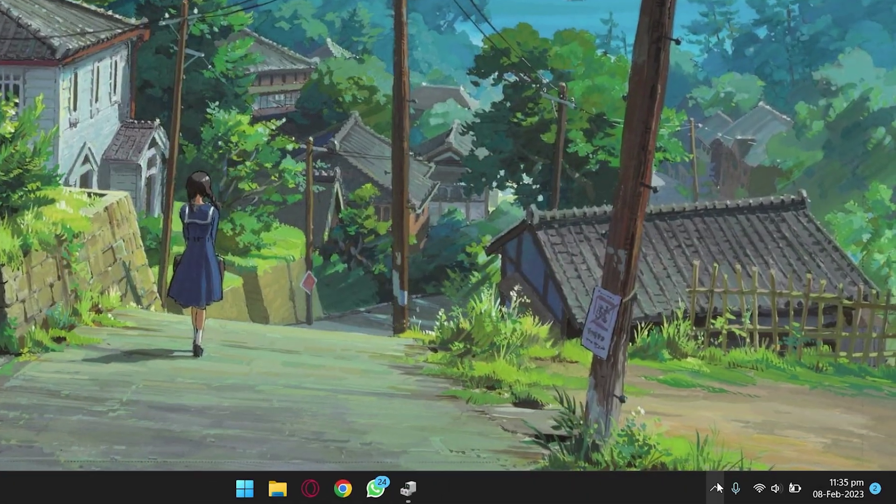
# Switch to the NVIDIA Control Panel from the NVIDIA Settings entry among the hidden background apps.
pyautogui.click(715, 486)
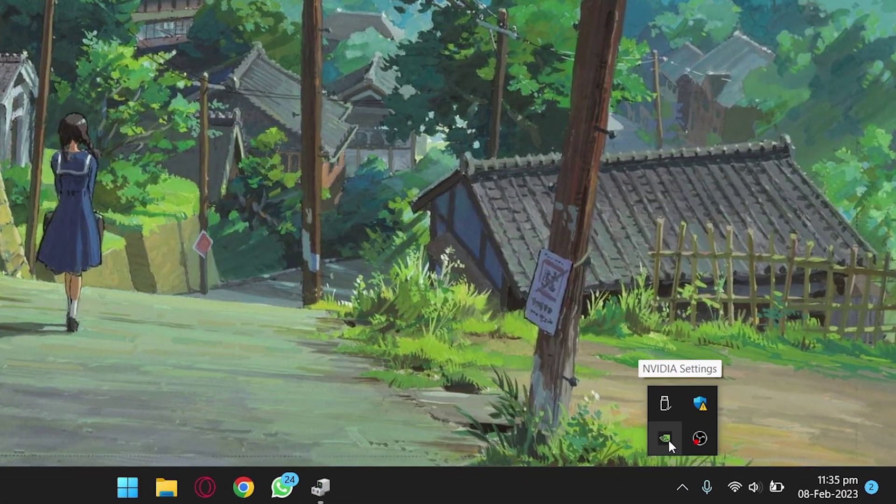
pyautogui.rightClick(668, 439)
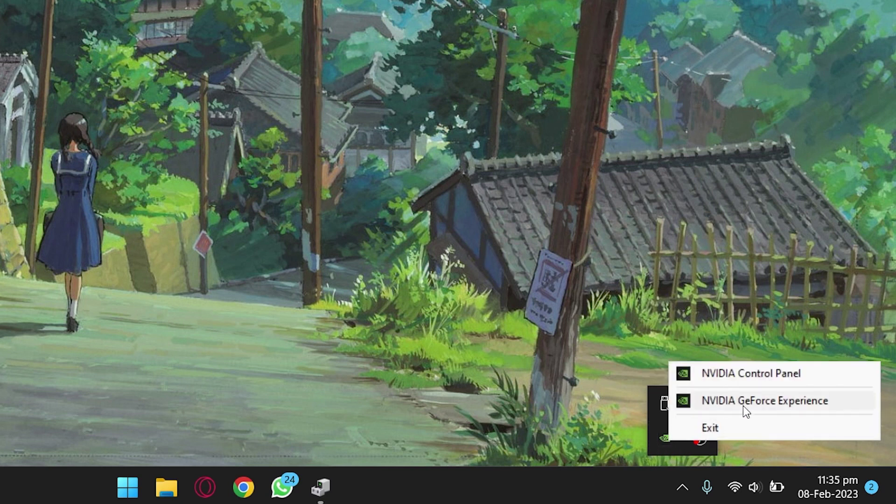
pyautogui.click(744, 376)
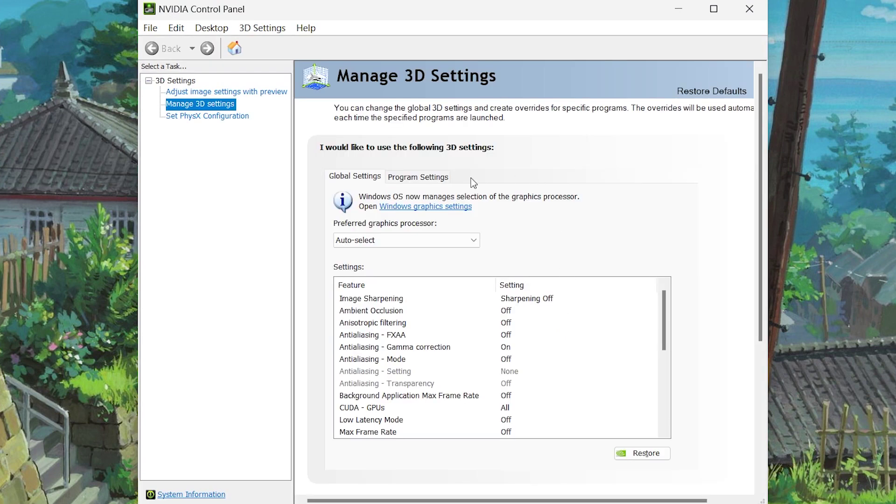
# Add Adobe Premiere Pro 2023 as a program to customize in the program-specific 3D settings.
pyautogui.click(431, 176)
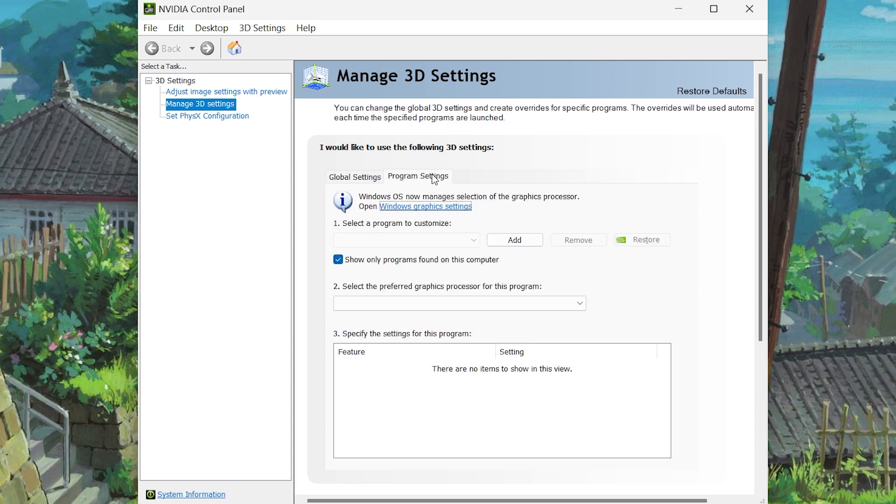
pyautogui.click(502, 238)
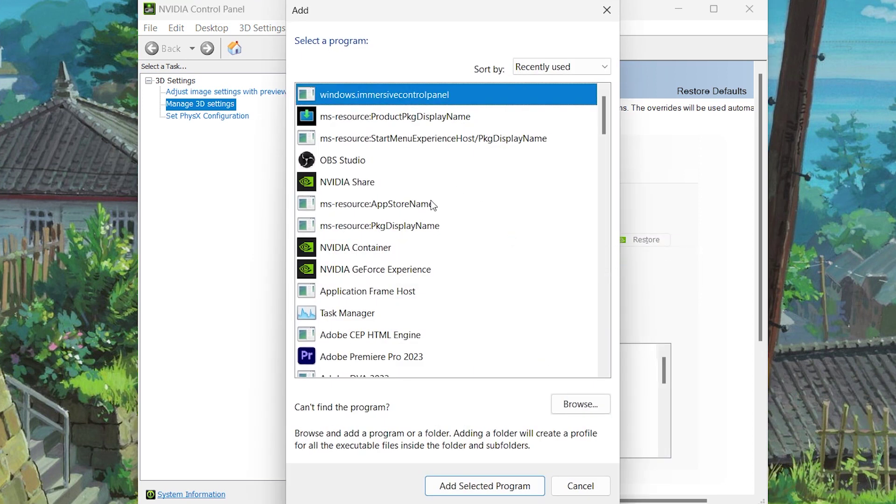
pyautogui.scroll(-3, 432, 204)
pyautogui.click(369, 164)
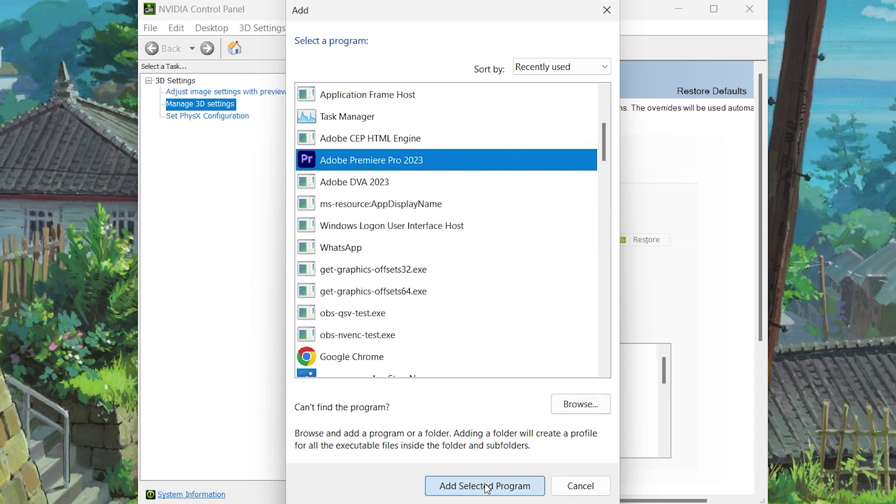
pyautogui.click(485, 487)
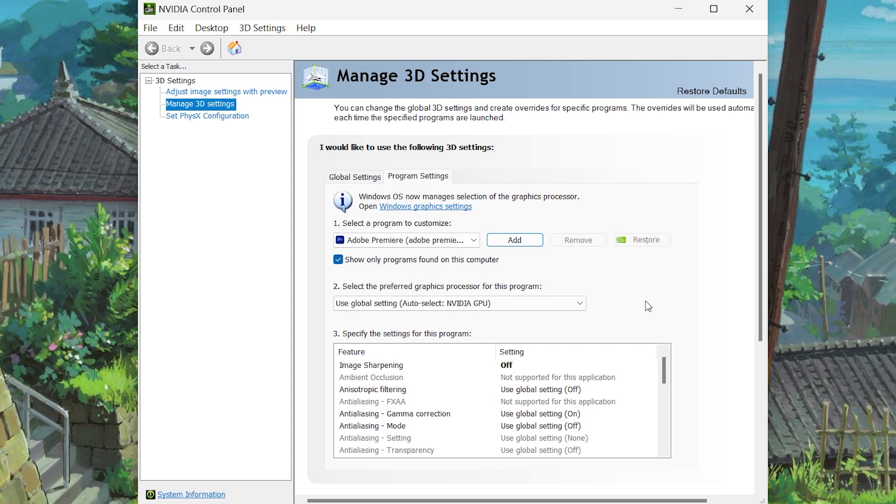
# Set the preferred graphics processor for Adobe Premiere to High-performance NVIDIA processor.
pyautogui.scroll(-2, 646, 301)
pyautogui.click(389, 267)
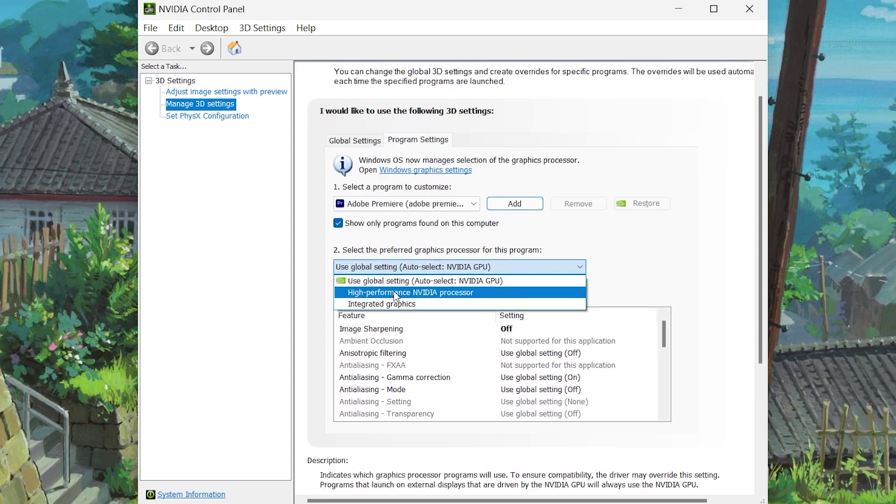
pyautogui.click(400, 293)
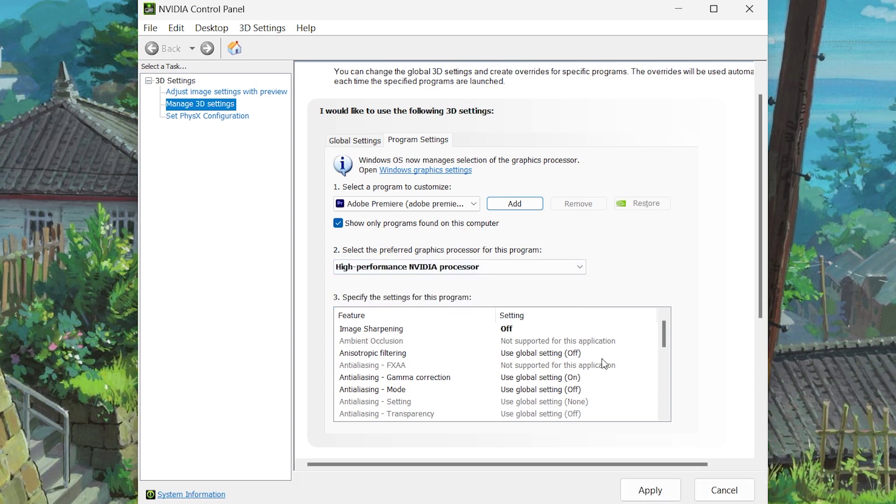
# Set Antialiasing - Gamma correction to Off for Adobe Premiere.
pyautogui.scroll(-1, 605, 364)
pyautogui.scroll(1, 604, 364)
pyautogui.click(536, 377)
pyautogui.click(535, 377)
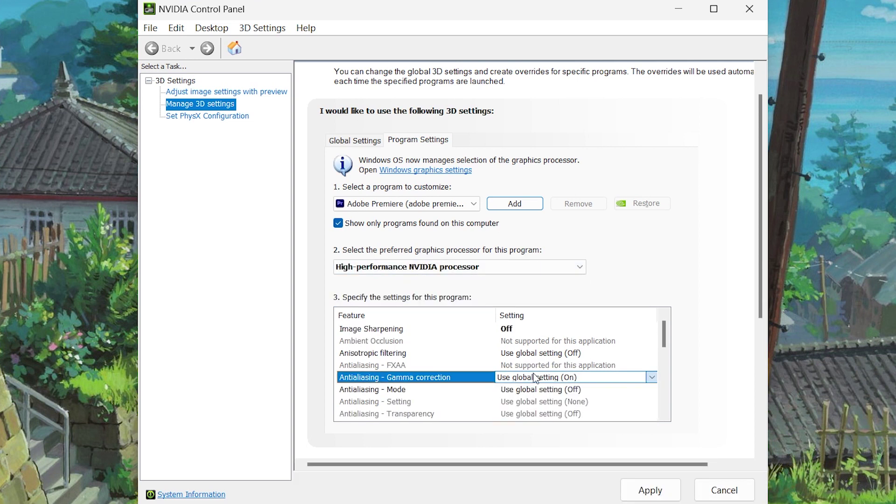
pyautogui.click(560, 319)
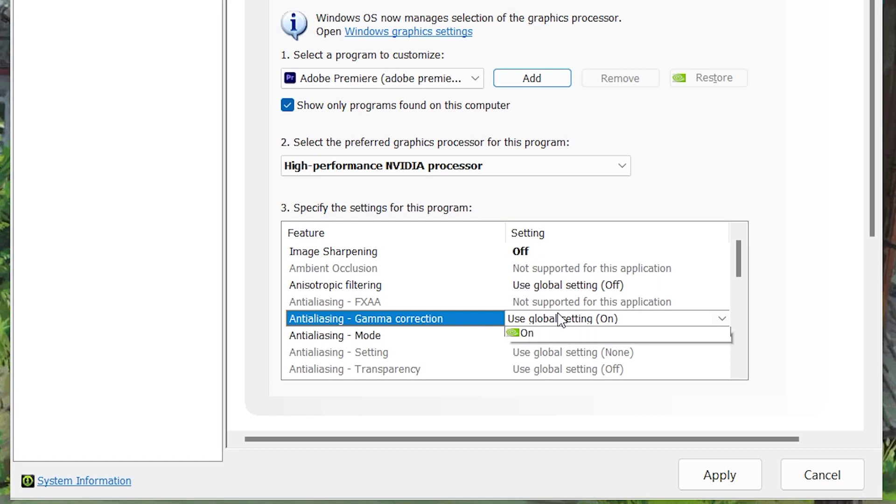
pyautogui.click(537, 349)
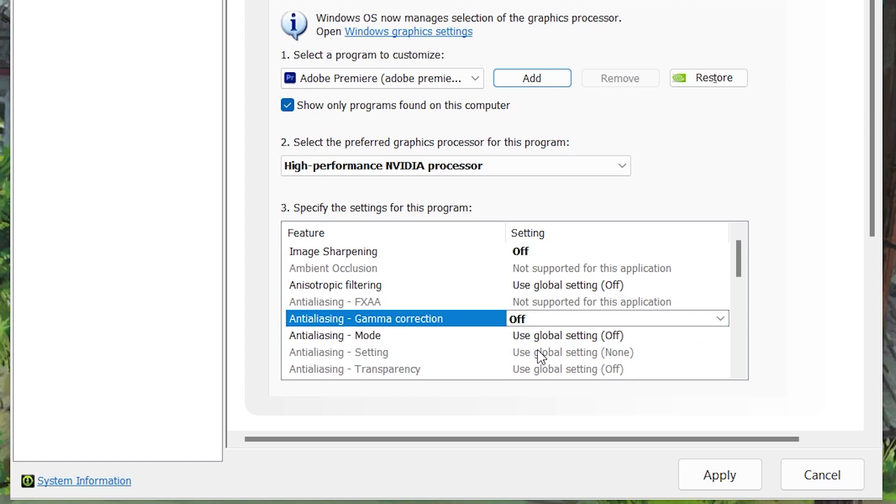
# Set the OpenGL rendering GPU for Adobe Premiere to NVIDIA GeForce GTX 1650.
pyautogui.moveTo(740, 250); pyautogui.dragTo(744, 286)
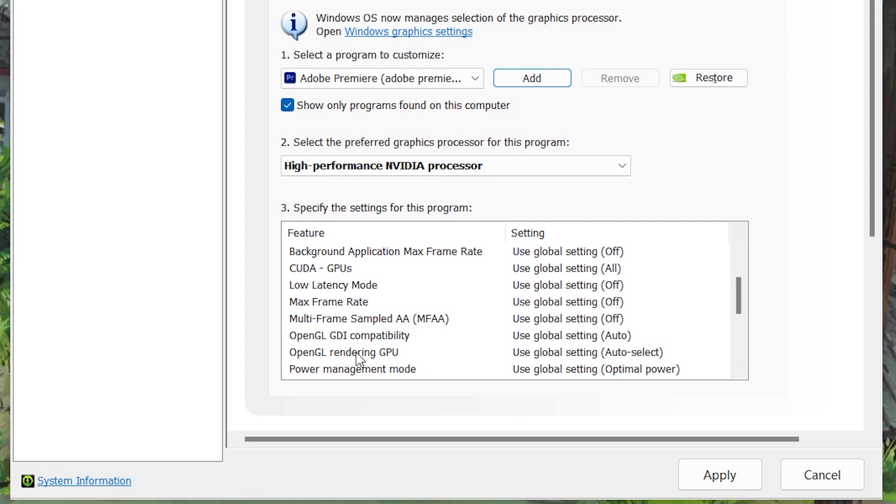
pyautogui.click(526, 356)
pyautogui.click(526, 356)
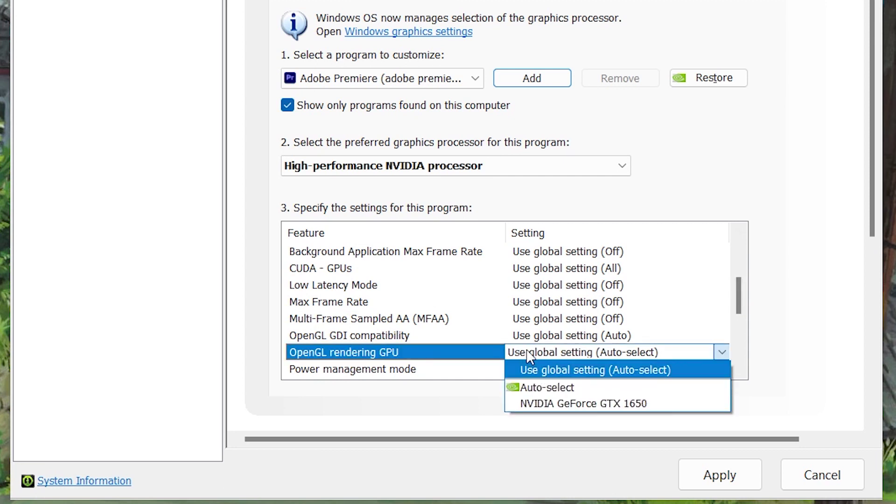
pyautogui.click(593, 404)
# Set the power management mode for Adobe Premiere to Prefer maximum performance.
pyautogui.moveTo(737, 293); pyautogui.dragTo(743, 315)
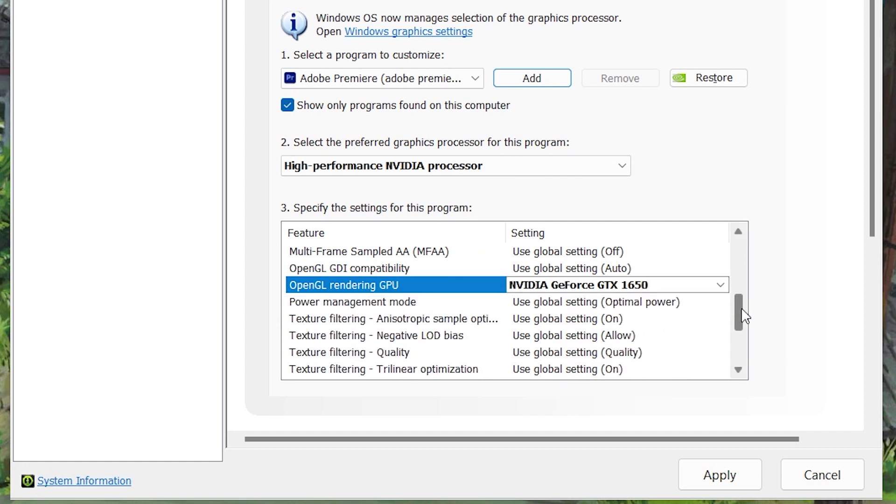
pyautogui.click(550, 303)
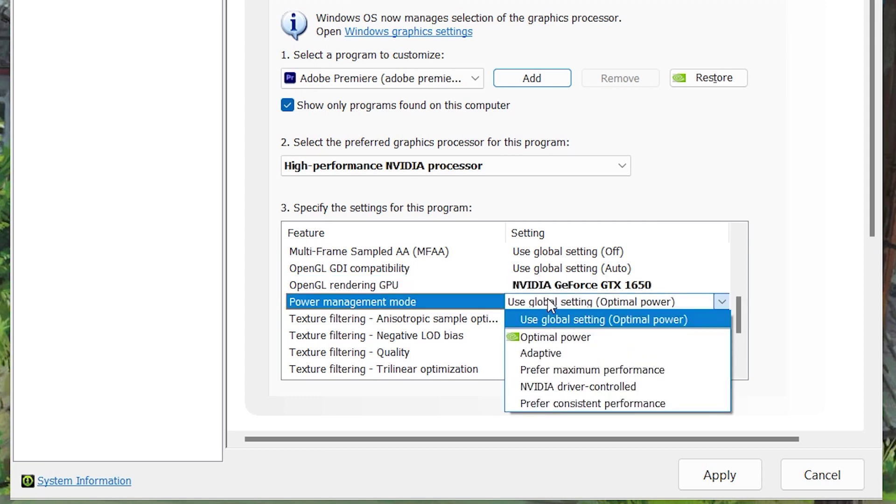
pyautogui.click(613, 371)
# Set CUDA - GPUs for Adobe Premiere to use these GPUs, with NVIDIA GeForce GTX 1650 enabled.
pyautogui.moveTo(740, 274); pyautogui.dragTo(748, 306)
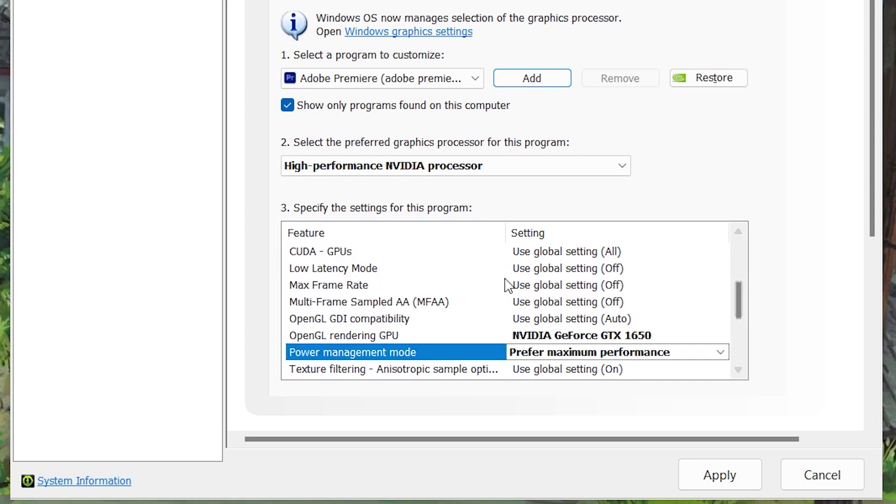
pyautogui.click(560, 255)
pyautogui.click(560, 254)
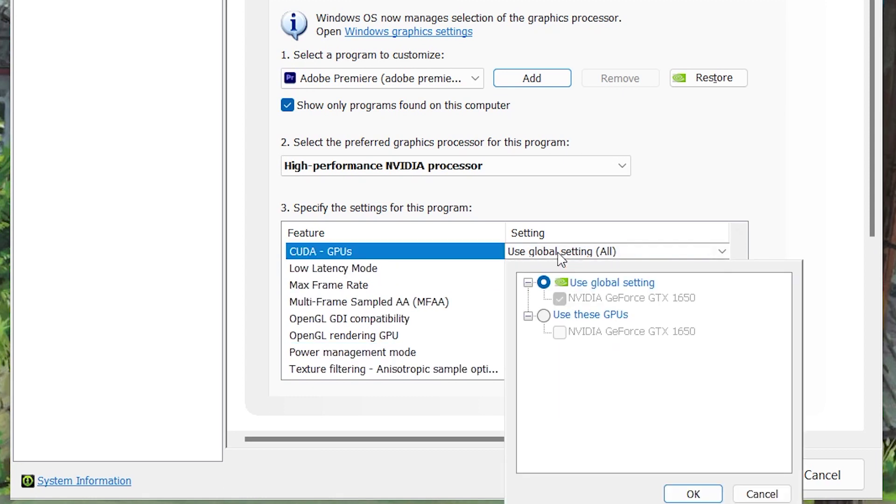
pyautogui.click(544, 316)
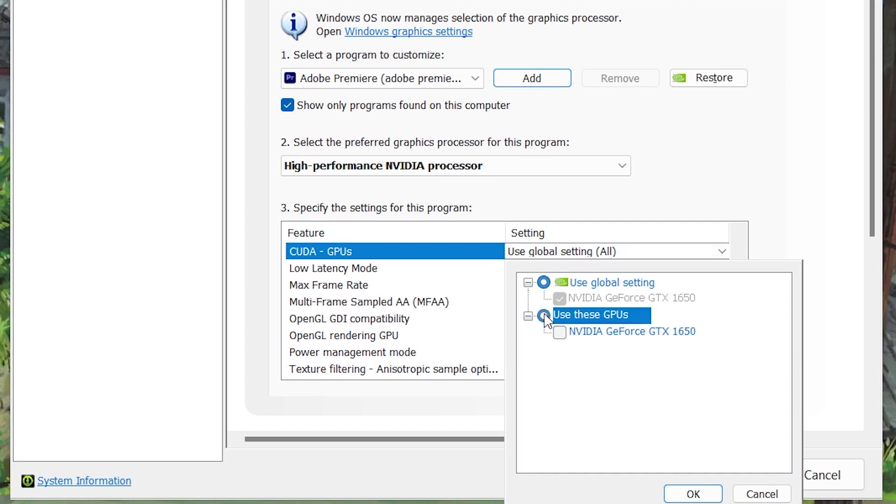
pyautogui.click(560, 333)
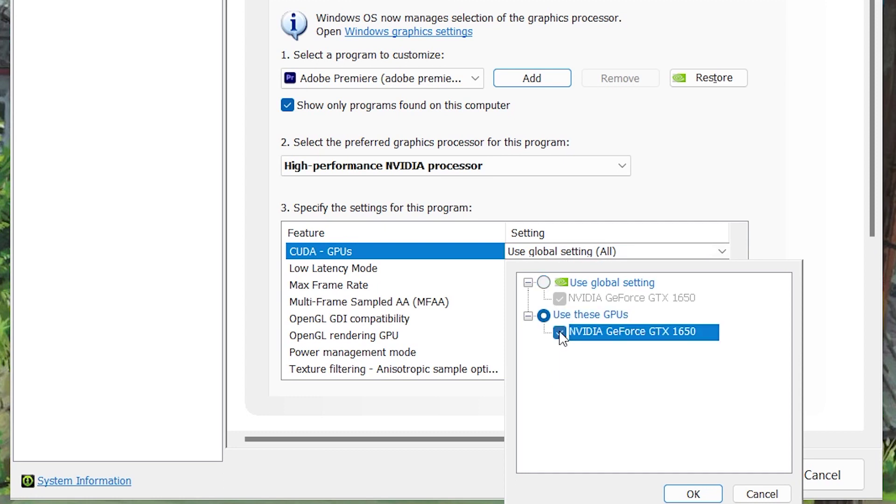
pyautogui.click(707, 498)
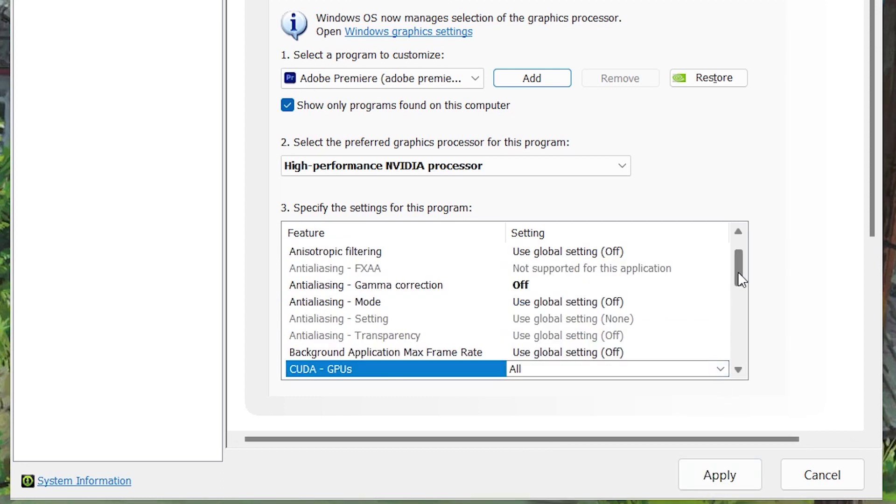
# Change the Texture filtering - Trilinear optimization setting for Adobe Premiere.
pyautogui.moveTo(738, 272); pyautogui.dragTo(738, 279)
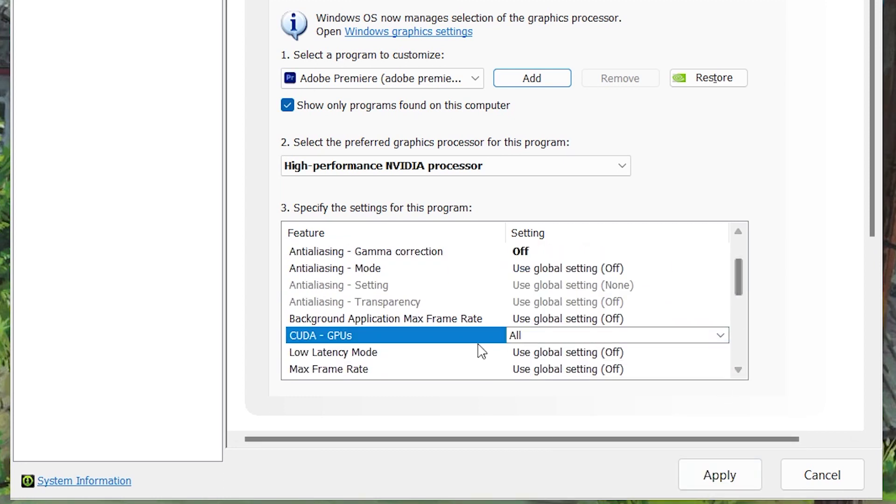
pyautogui.scroll(-5, 700, 252)
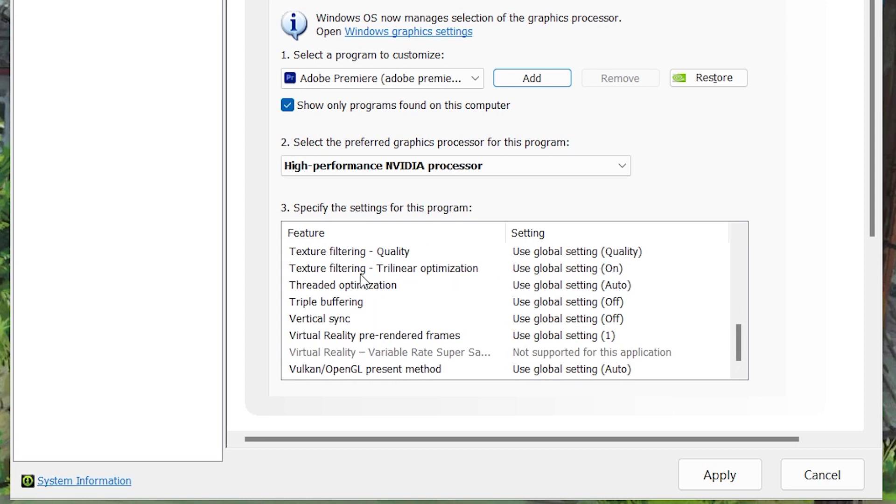
pyautogui.click(528, 273)
pyautogui.click(547, 301)
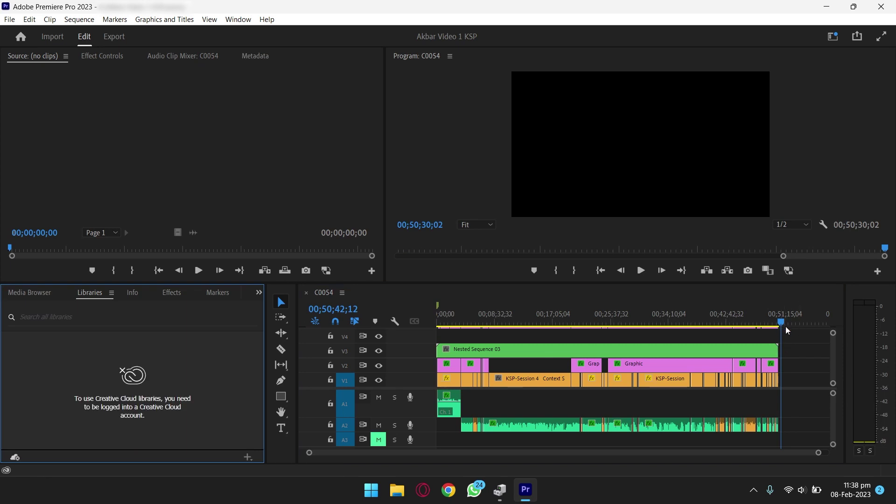
# In Adobe Premiere Pro, export the C0054 sequence as C0054.mp4 in H.264 with the High Quality 1080p HD preset.
pyautogui.hotkey('ctrl', 'm')
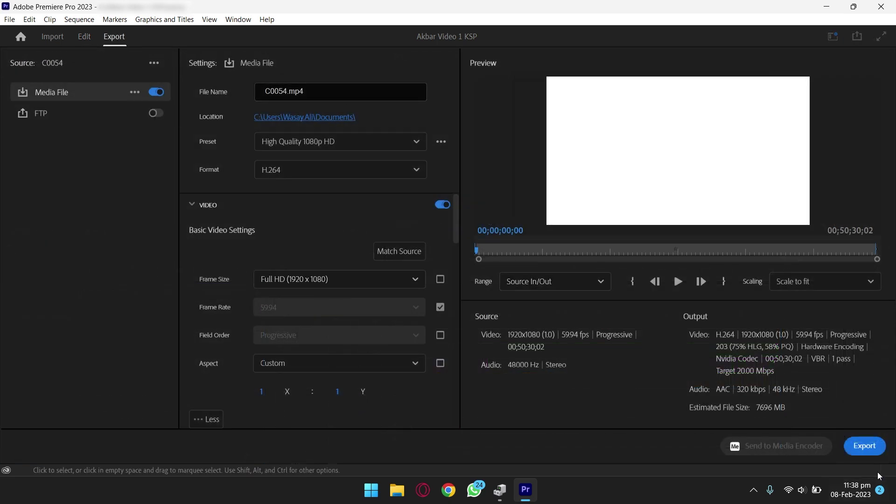
pyautogui.click(865, 445)
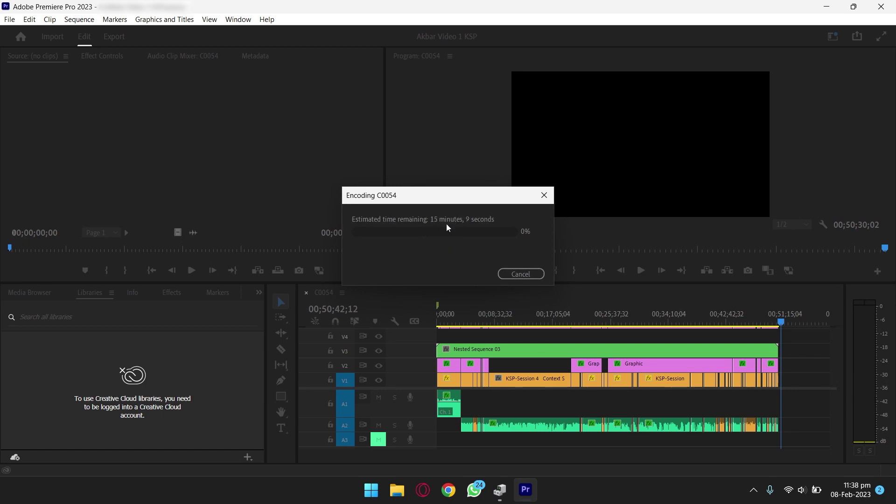
# Open Task Manager, examine the NVIDIA GeForce GTX 1650 performance graphs in a maximized window during the export, and minimize it.
pyautogui.rightClick(606, 500)
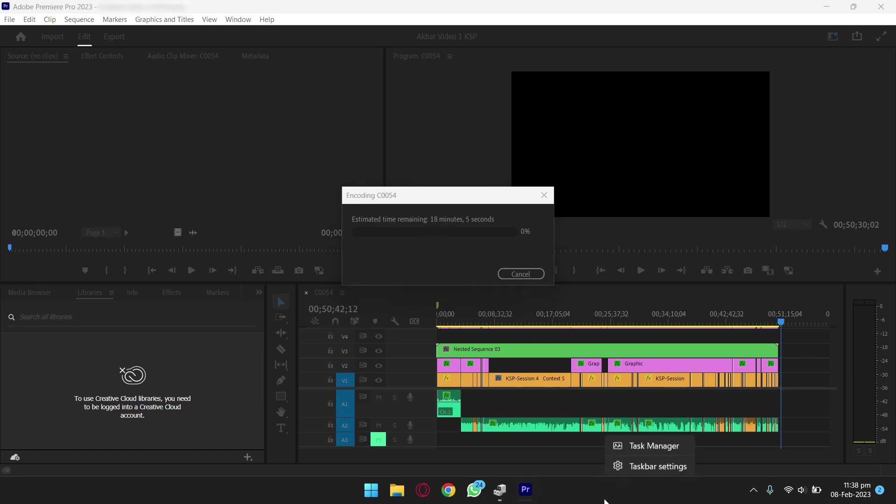
pyautogui.click(659, 447)
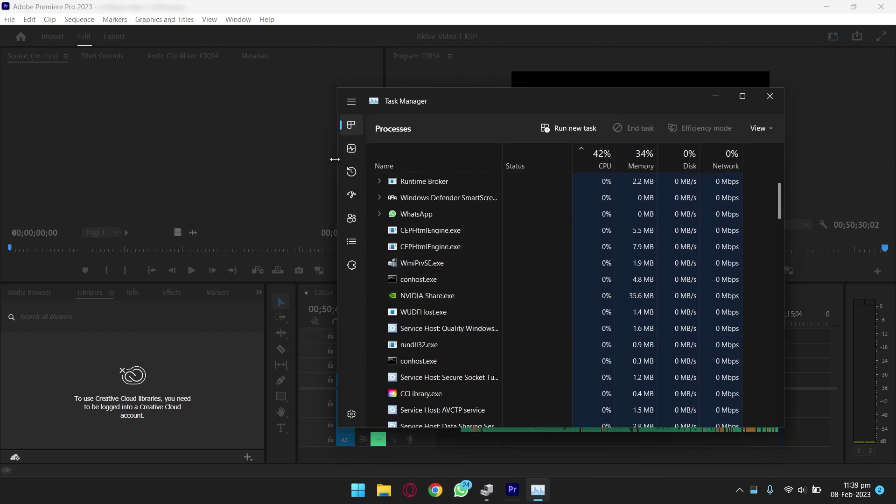
pyautogui.click(351, 148)
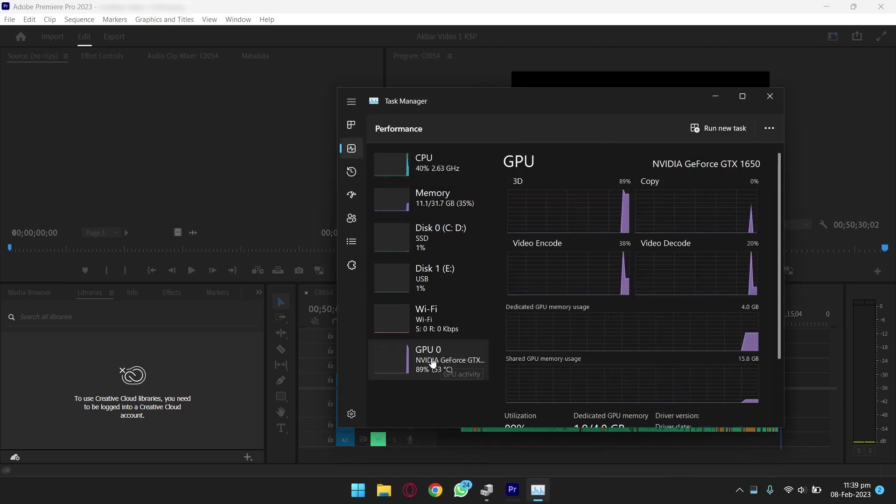
pyautogui.click(751, 108)
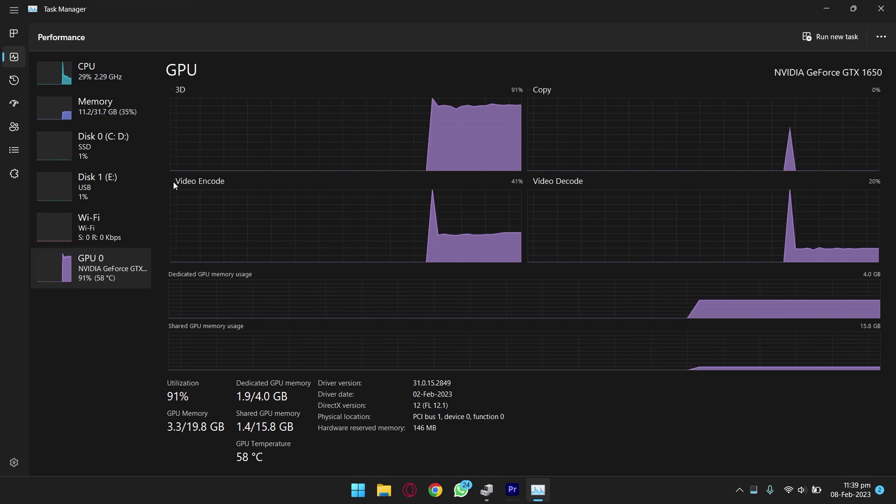
pyautogui.click(827, 9)
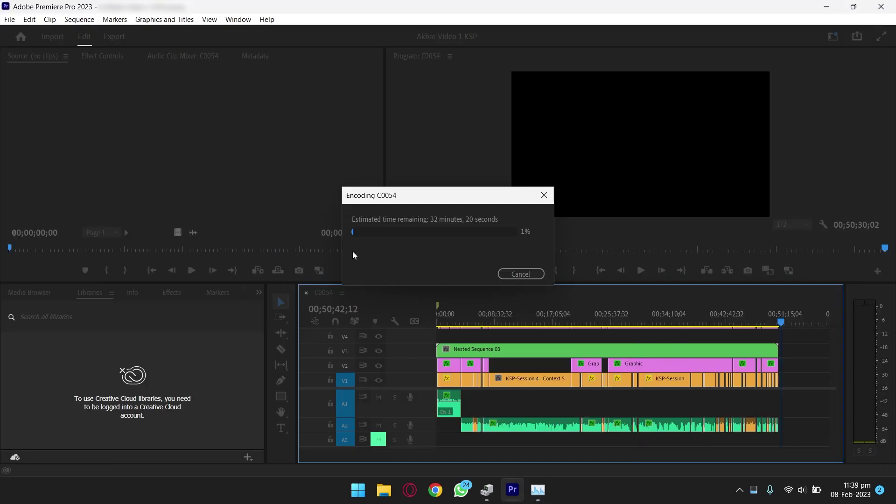